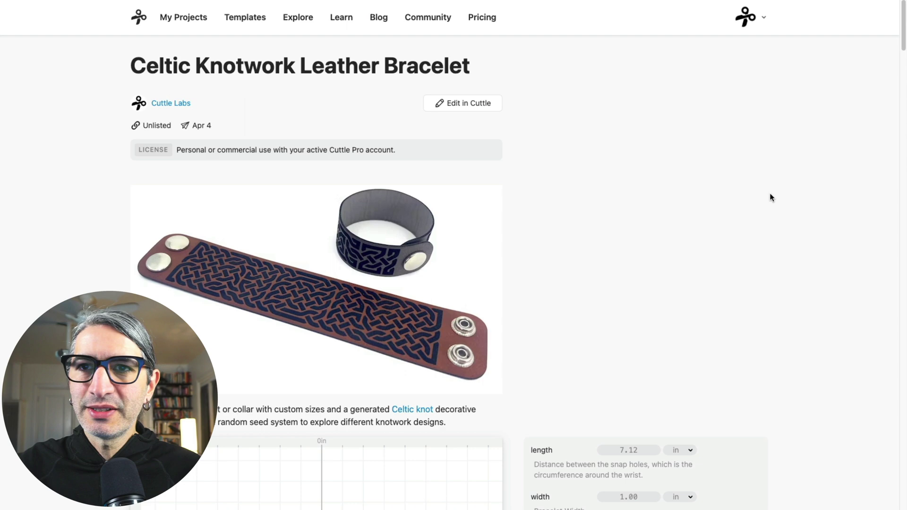
Step: Enter 7.125 in as the bracelet length for an 8.125 in total, keeping width at 1.00
scroll(740, 208, "down", 8)
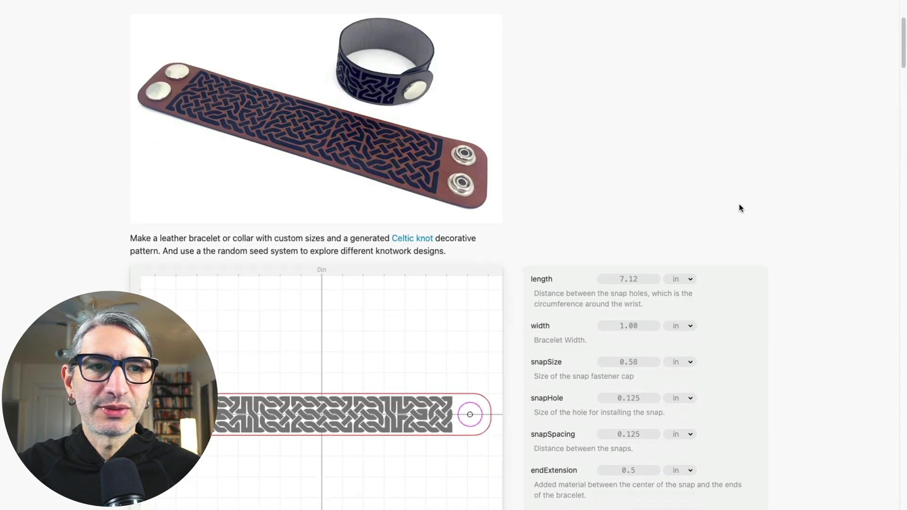
scroll(739, 208, "up", 1)
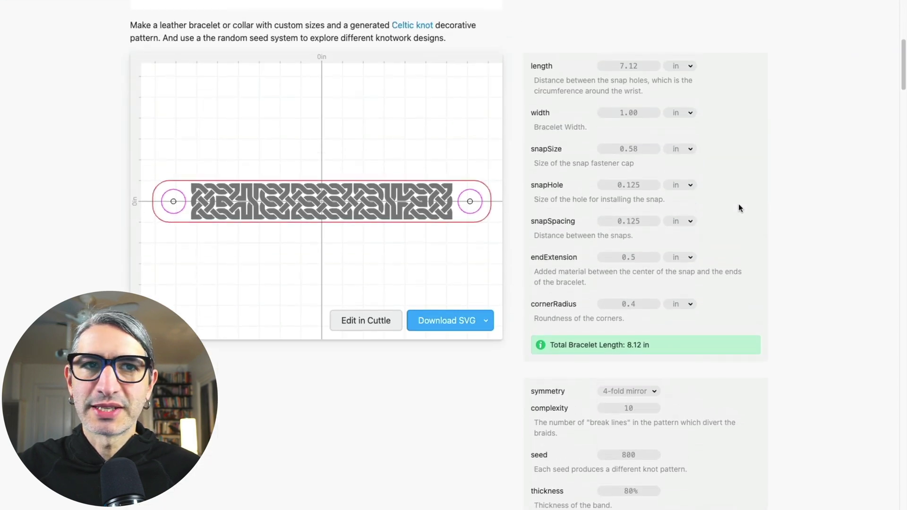
scroll(739, 207, "down", 1)
left_click(750, 57)
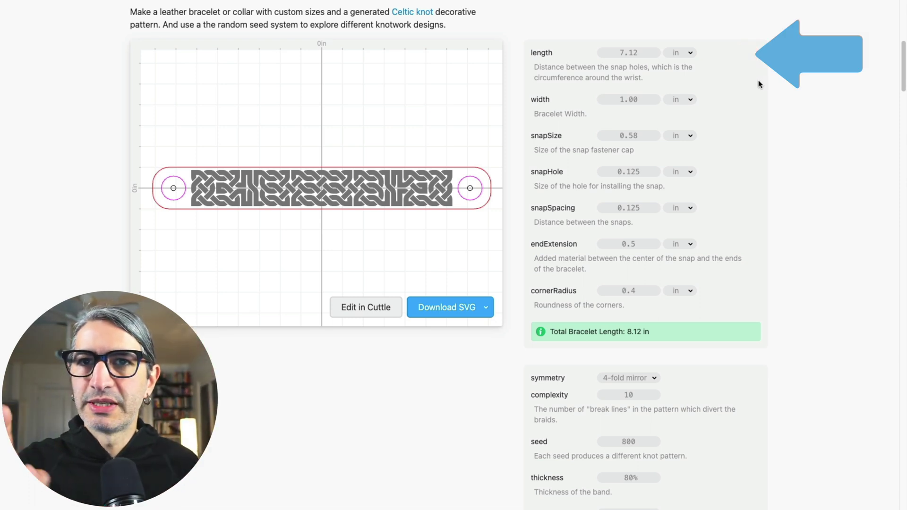
left_click(629, 52)
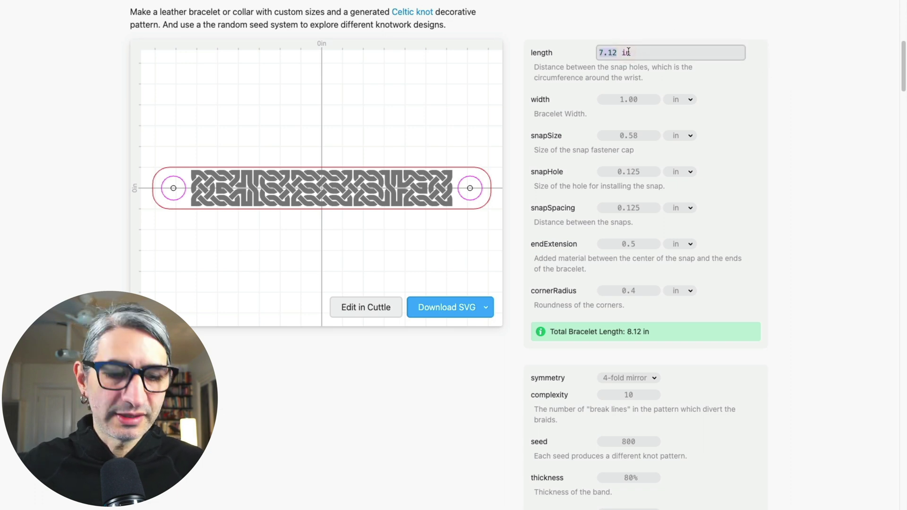
type("7")
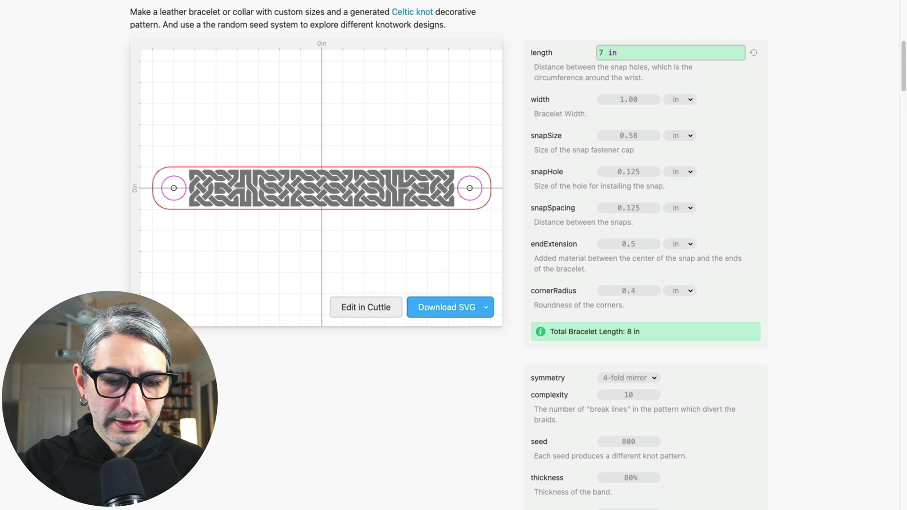
type(".12")
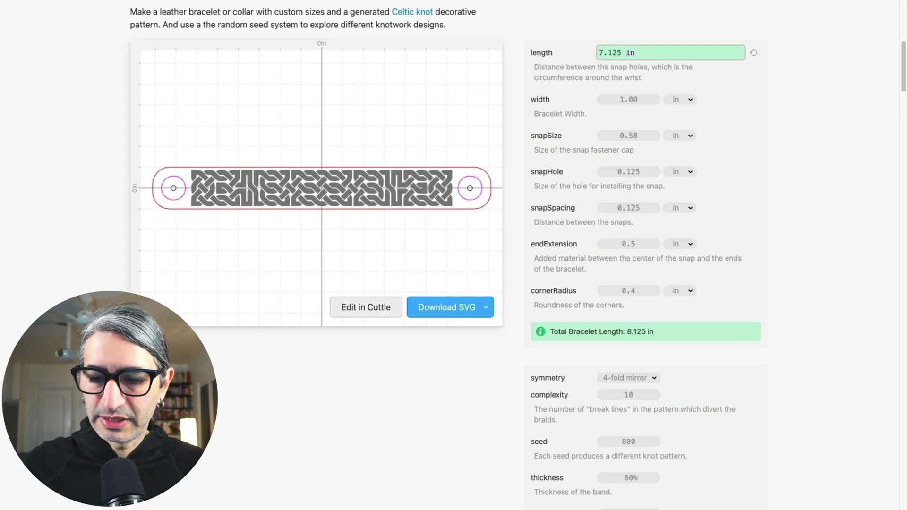
type("5")
key("Return")
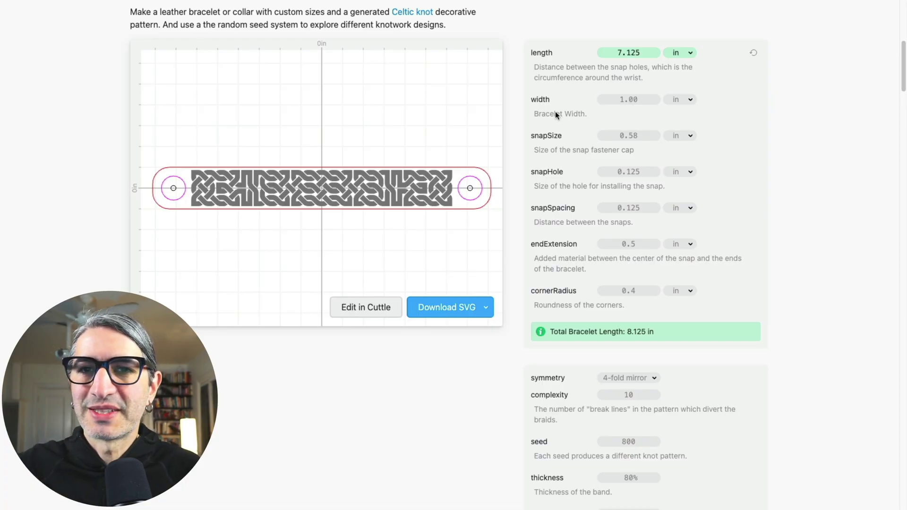
left_click_drag(627, 99, 844, 99)
left_click(755, 100)
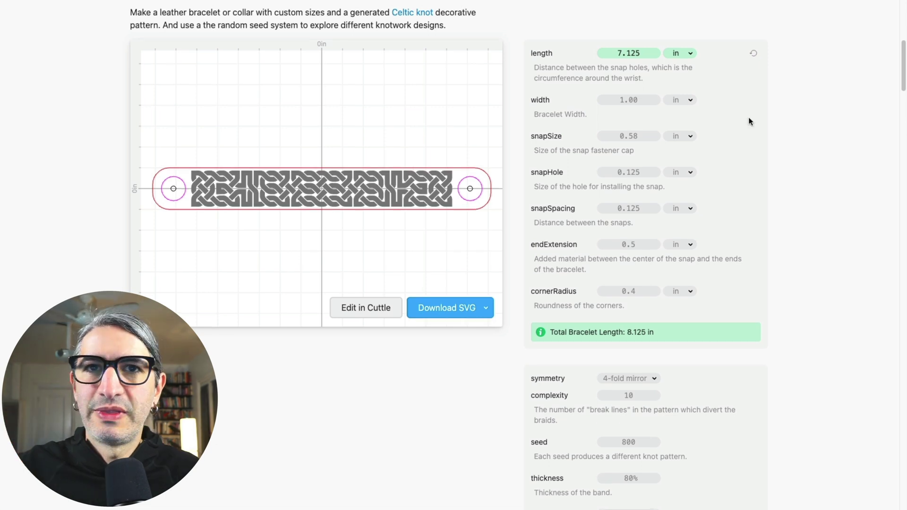
scroll(760, 117, "up", 1)
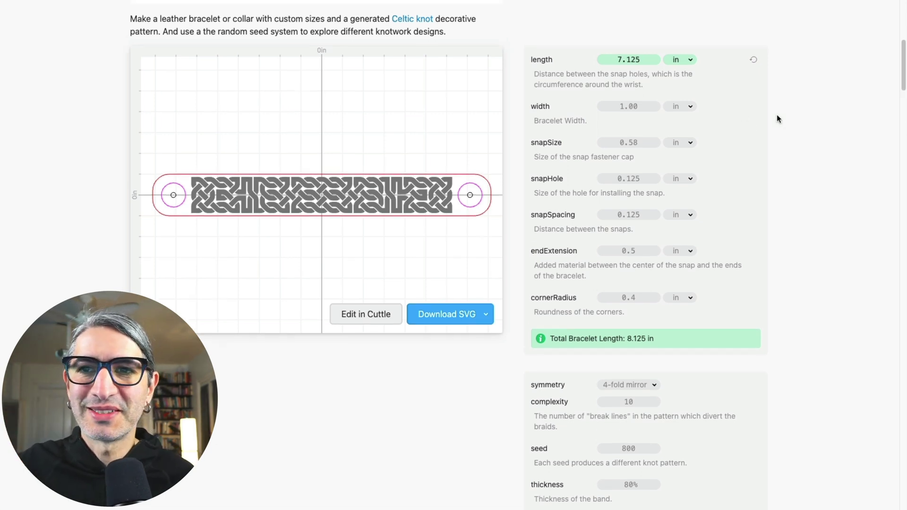
scroll(777, 118, "down", 5)
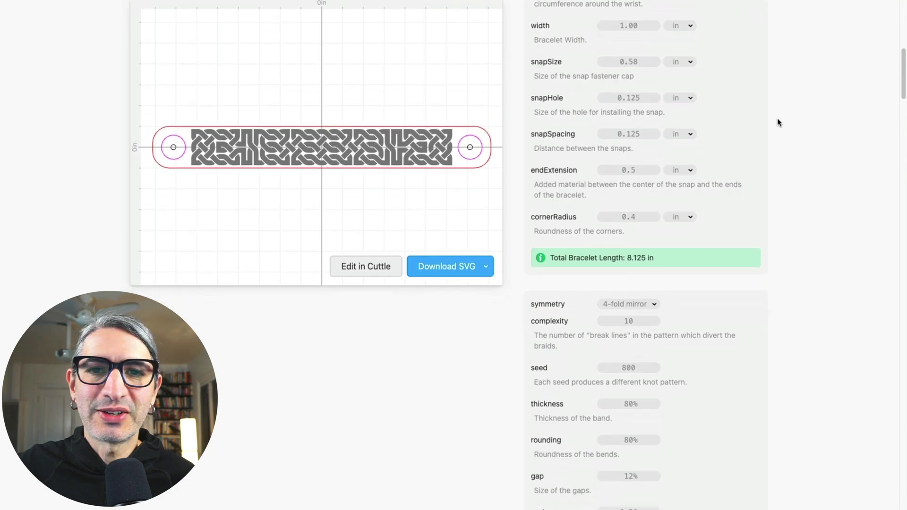
scroll(777, 122, "down", 6)
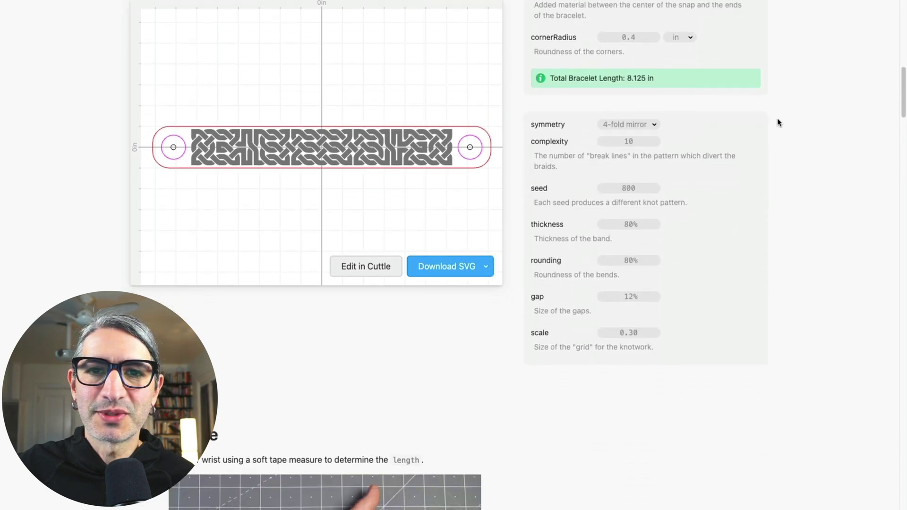
scroll(777, 118, "down", 3)
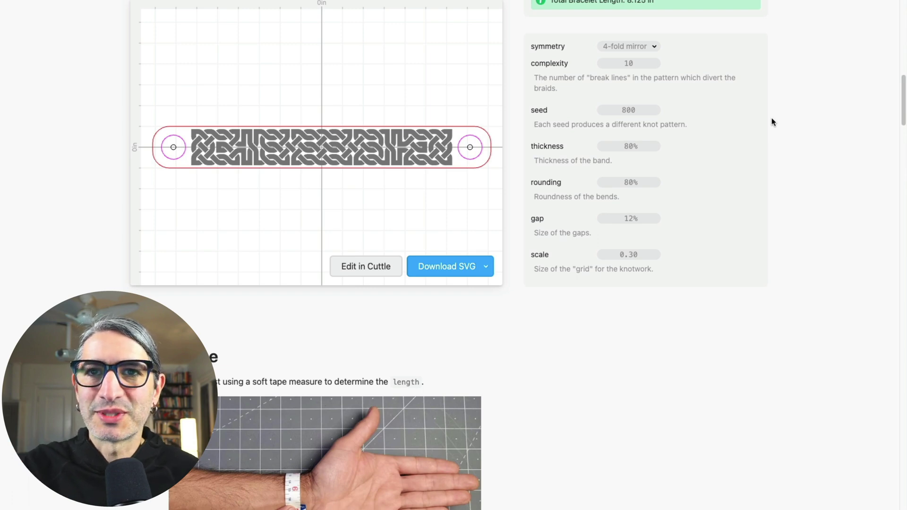
scroll(772, 117, "up", 1)
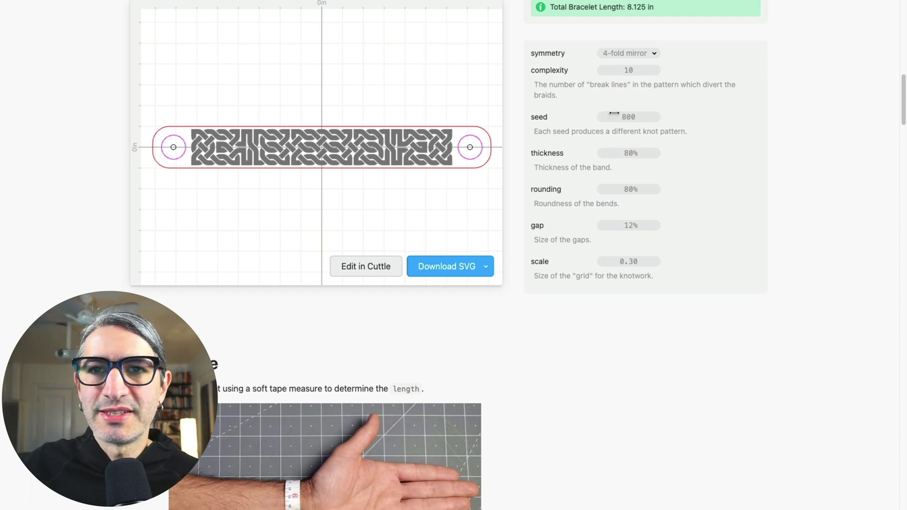
Step: Scrub the seed to 814 and reduce the knot scale to 0.22 for denser knotwork
left_click_drag(627, 116, 627, 116)
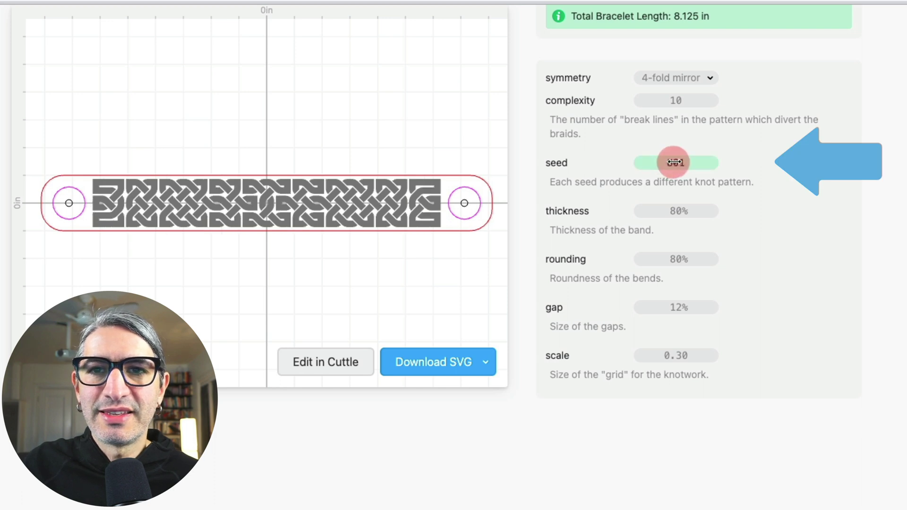
left_click_drag(674, 162, 693, 162)
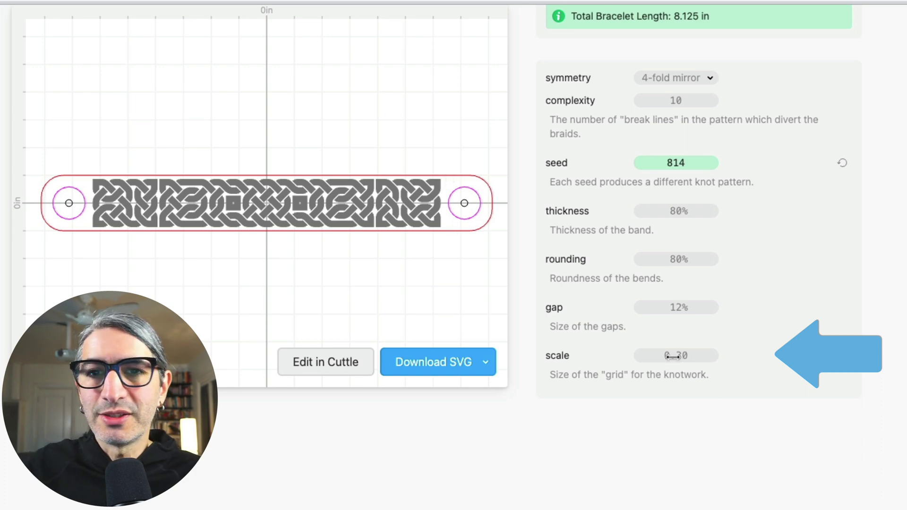
left_click_drag(672, 357, 690, 356)
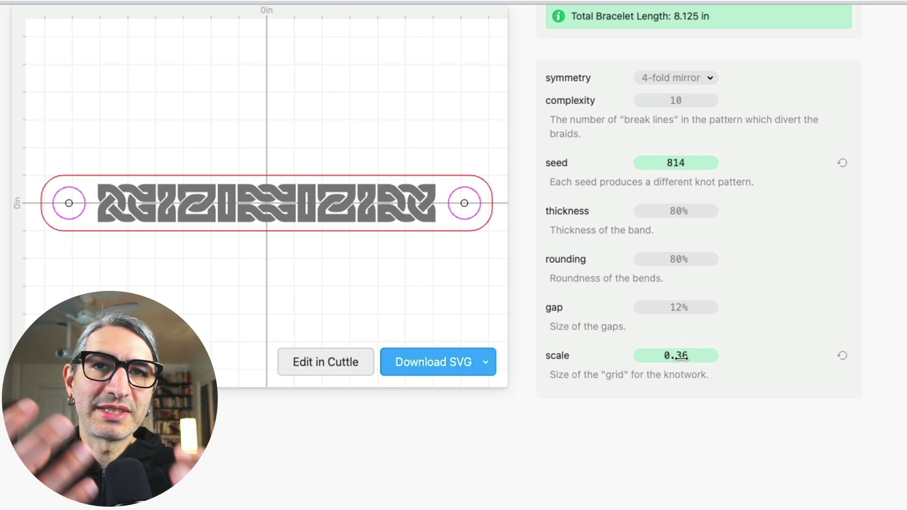
left_click_drag(682, 356, 651, 356)
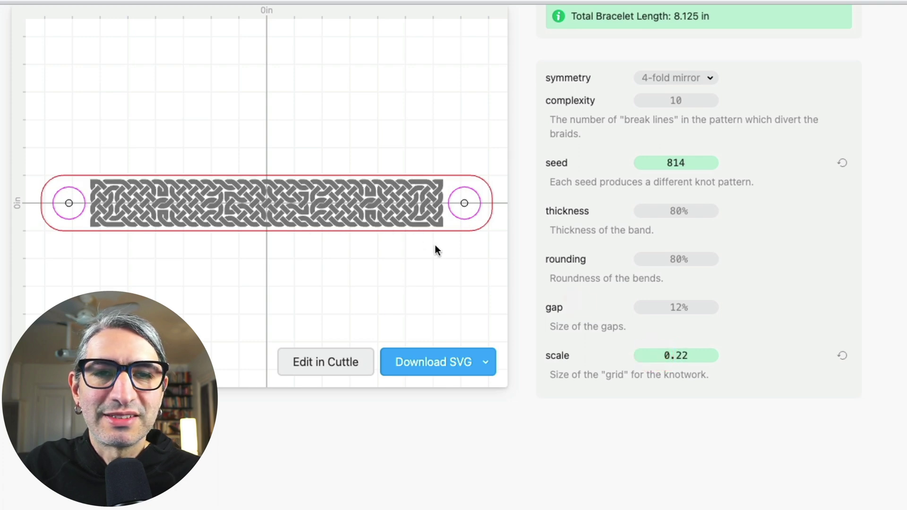
Step: Reset the knot scale to 0.30, choose seed 829, and download the design as SVG
left_click(466, 229)
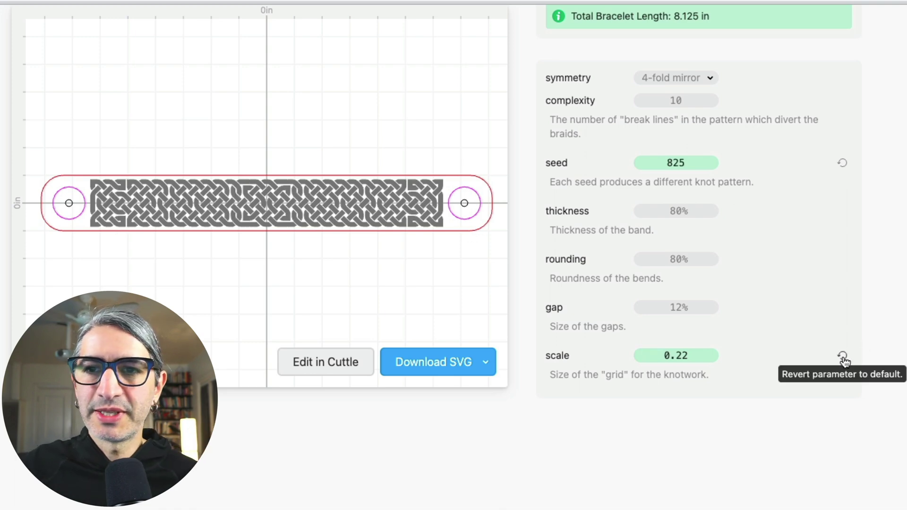
left_click(843, 358)
left_click_drag(674, 162, 687, 163)
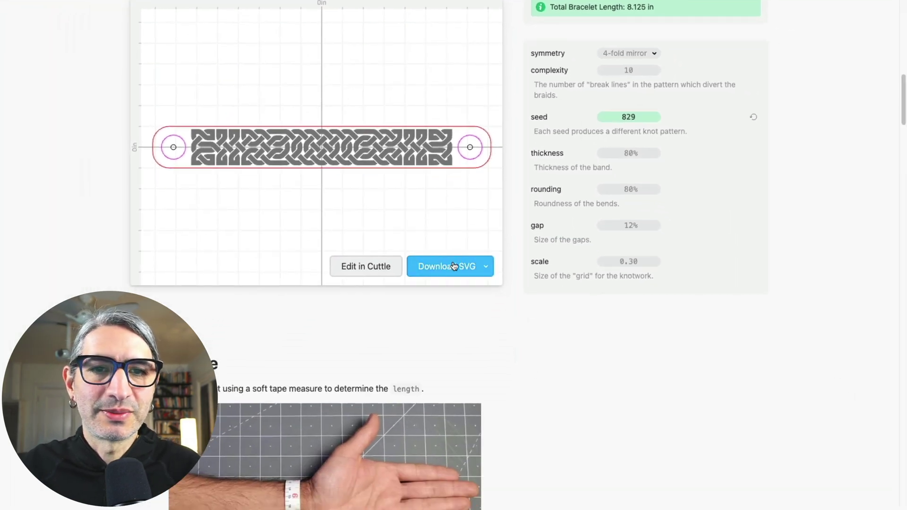
left_click(453, 267)
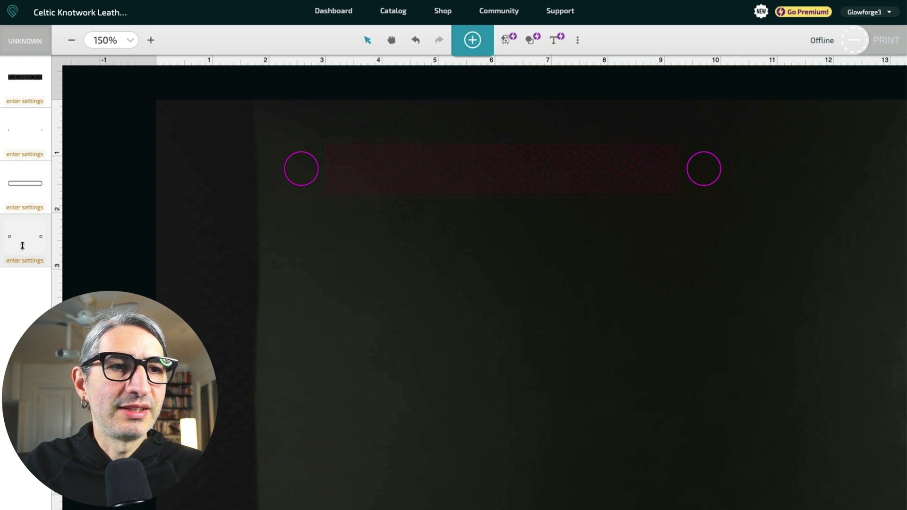
Step: Set the snap circle step to Ignore and choose Thin Natural Leather as the material
left_click(22, 245)
left_click(194, 74)
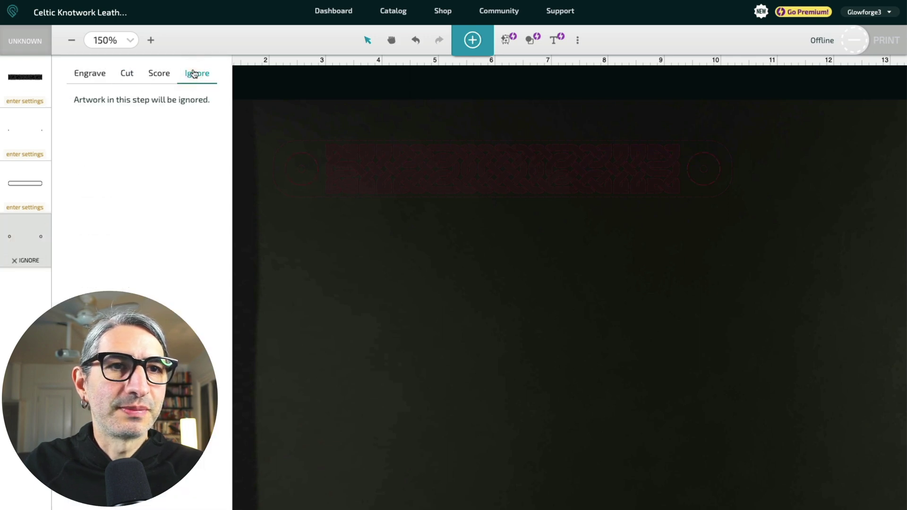
left_click(321, 229)
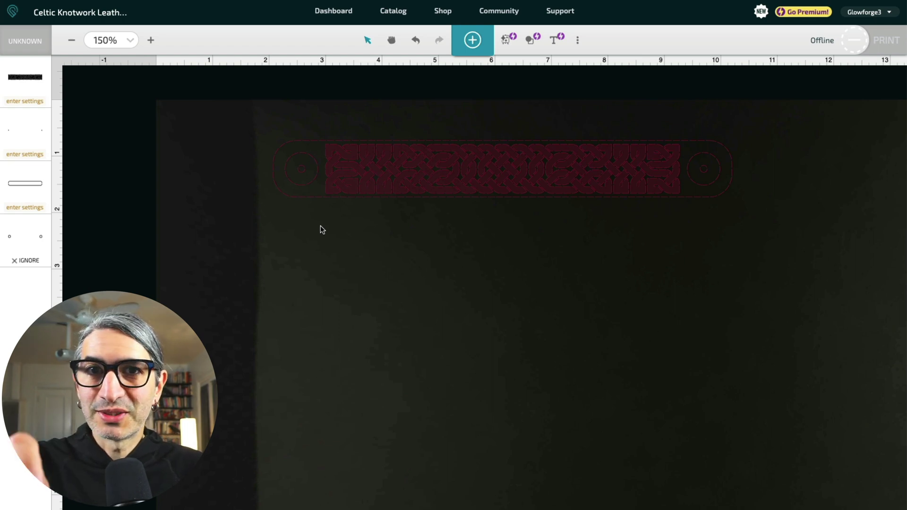
left_click(25, 41)
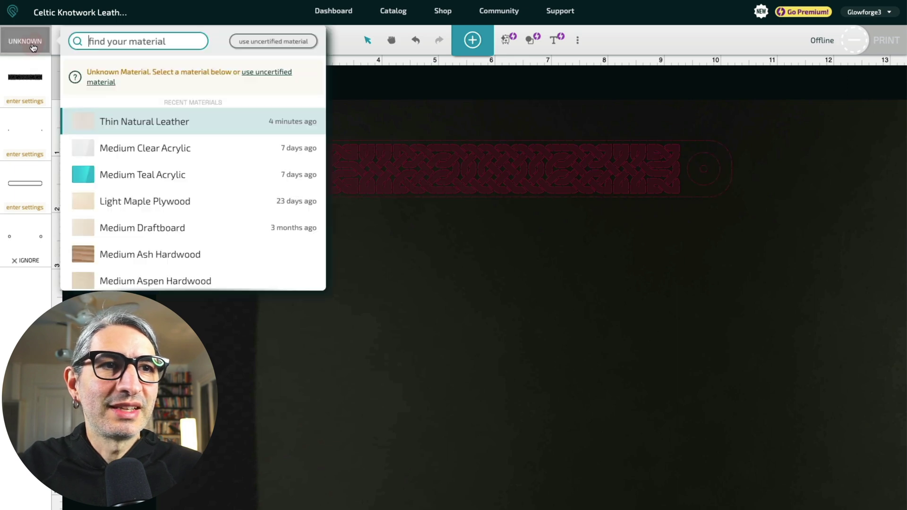
left_click(150, 123)
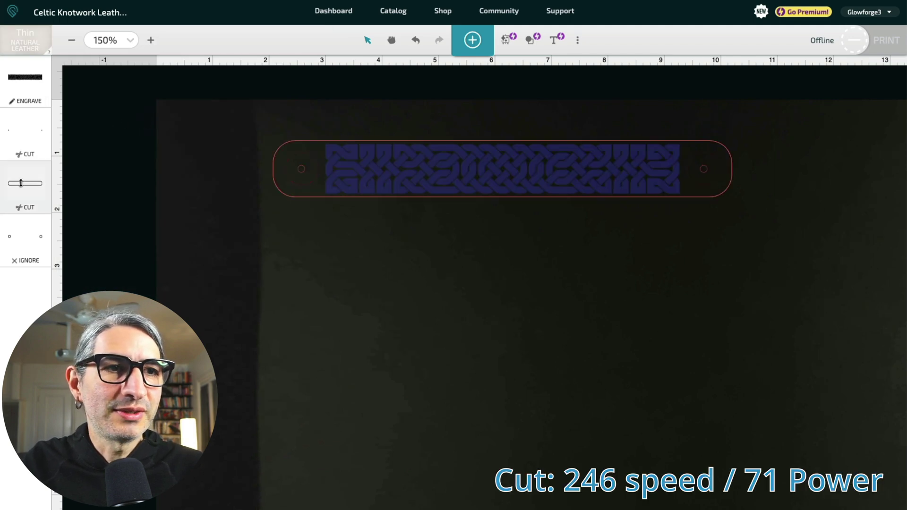
Step: Give the knotwork engrave step custom settings of speed 600 and power 12
left_click(29, 96)
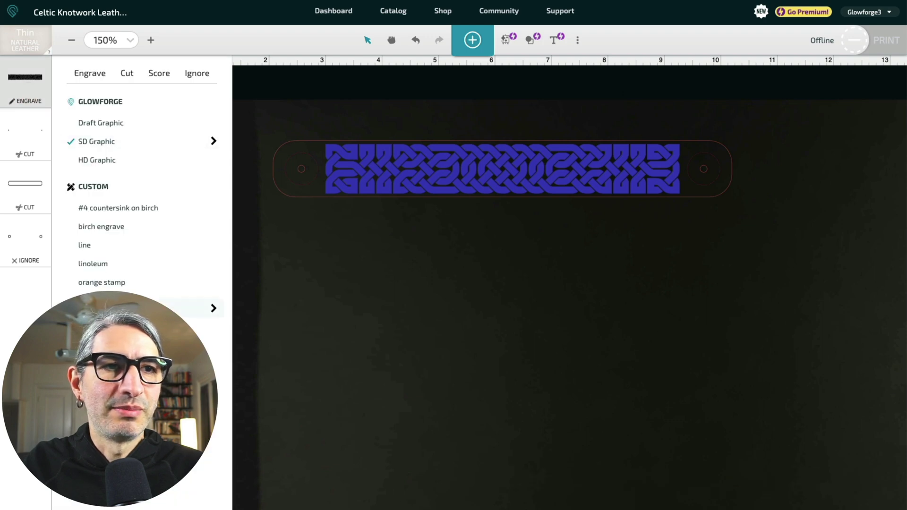
left_click(118, 308)
left_click(214, 106)
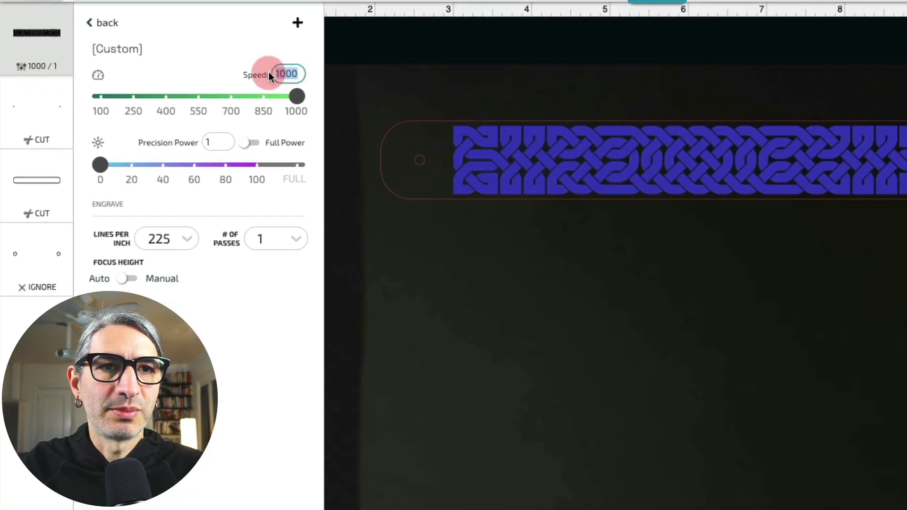
type("600")
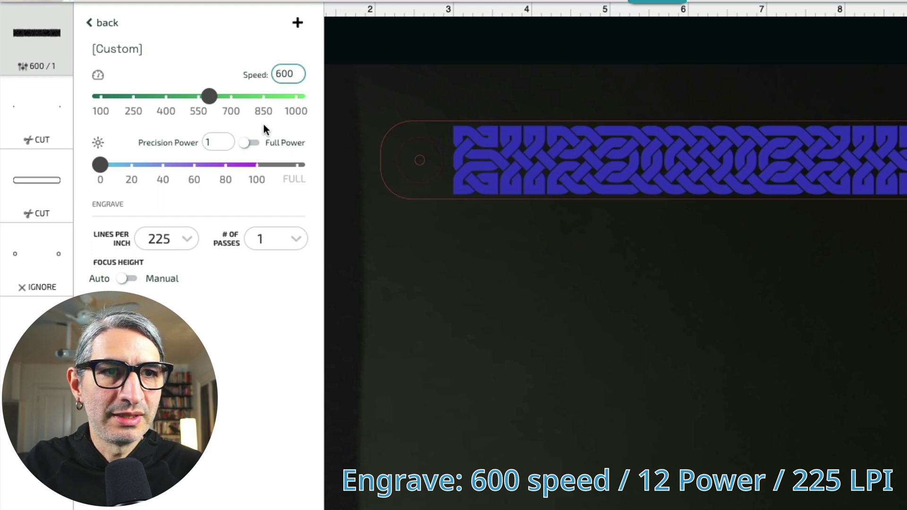
left_click(220, 138)
type("2")
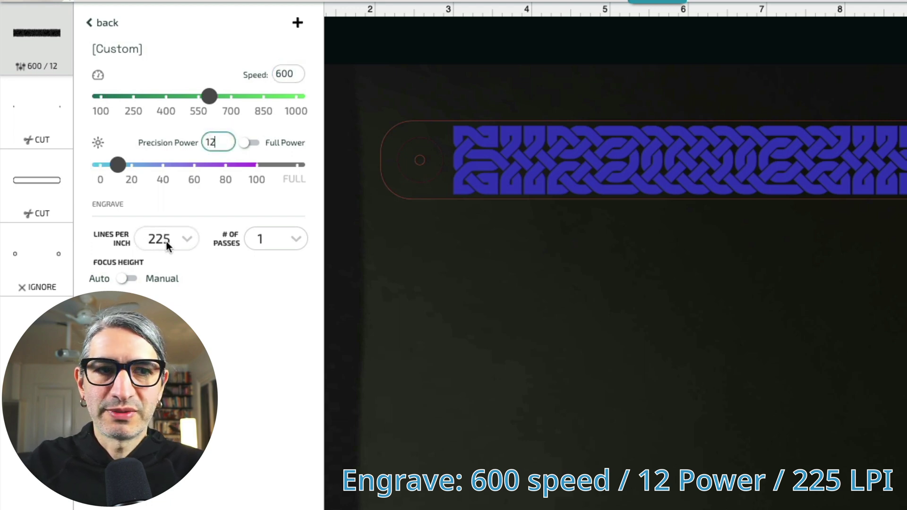
left_click(520, 273)
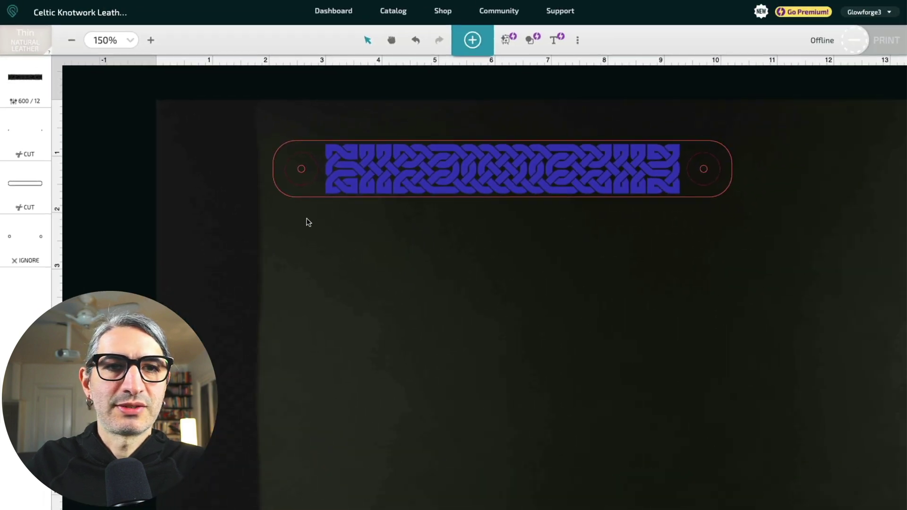